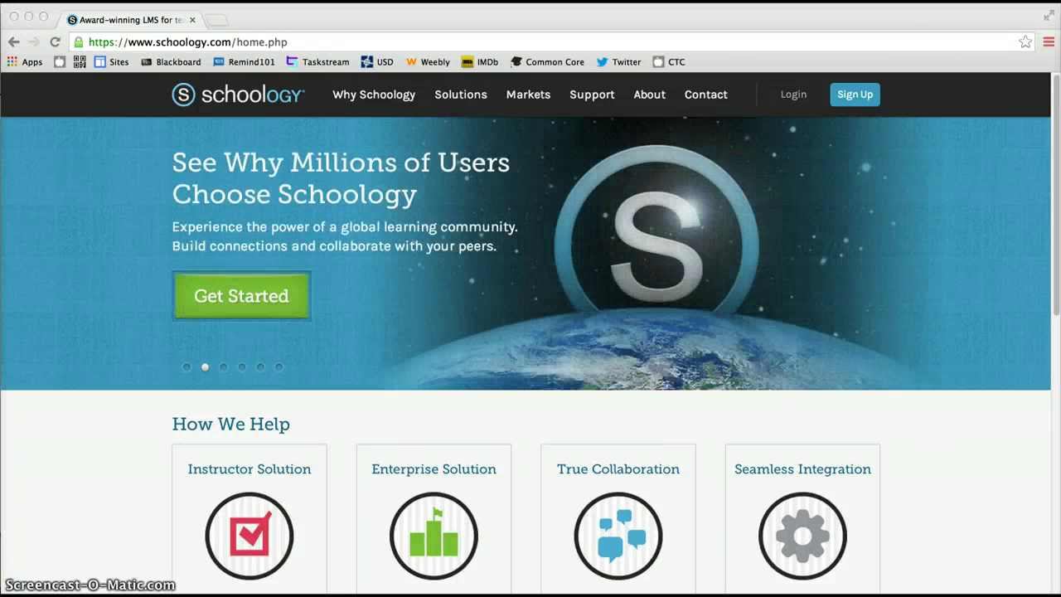
# Step: Sign in to Schoology with the teacher account's email and password
pyautogui.click(793, 97)
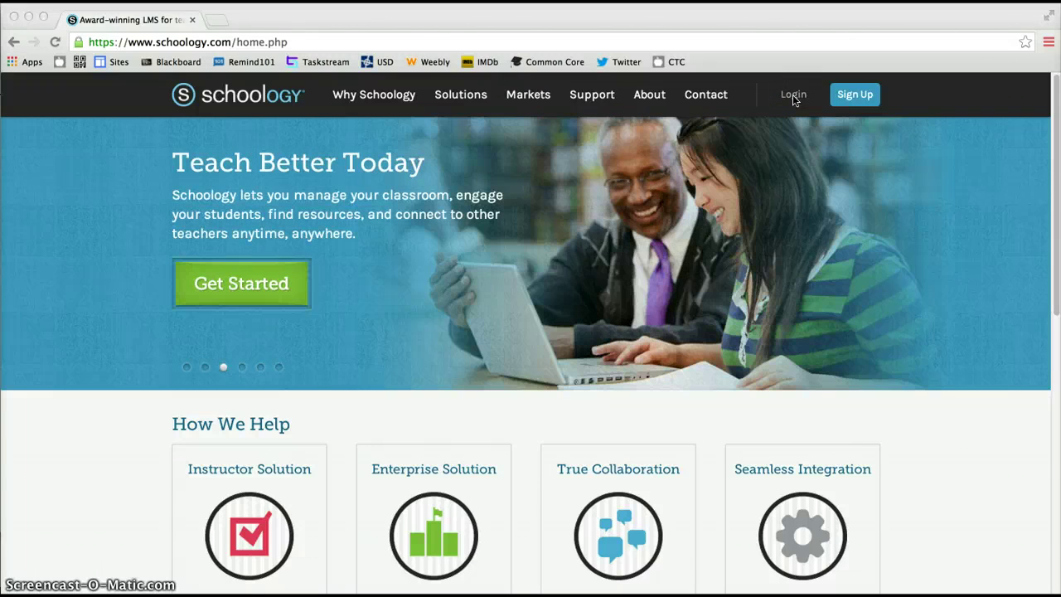
pyautogui.click(792, 95)
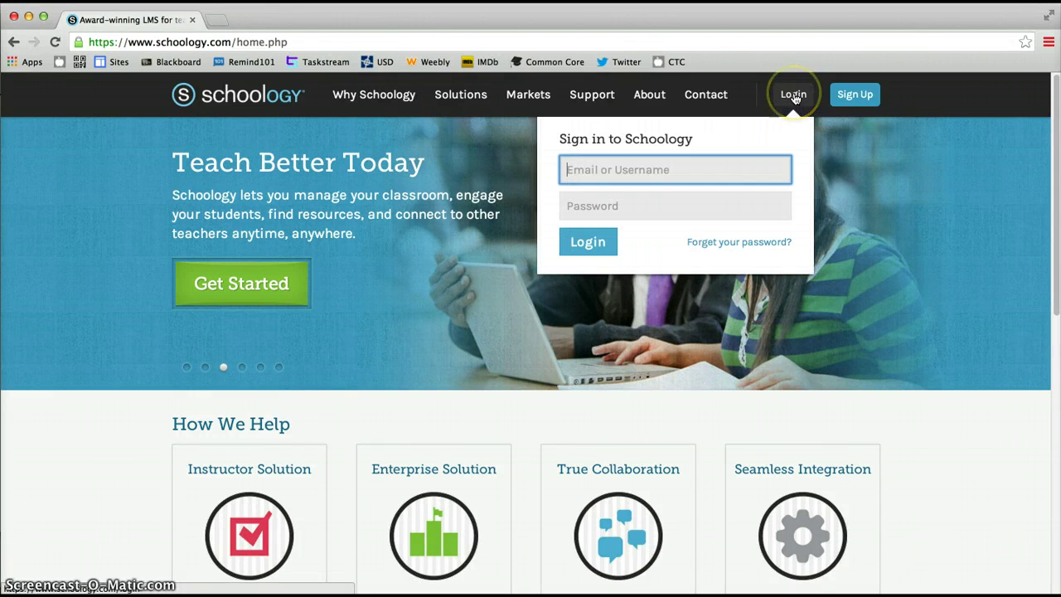
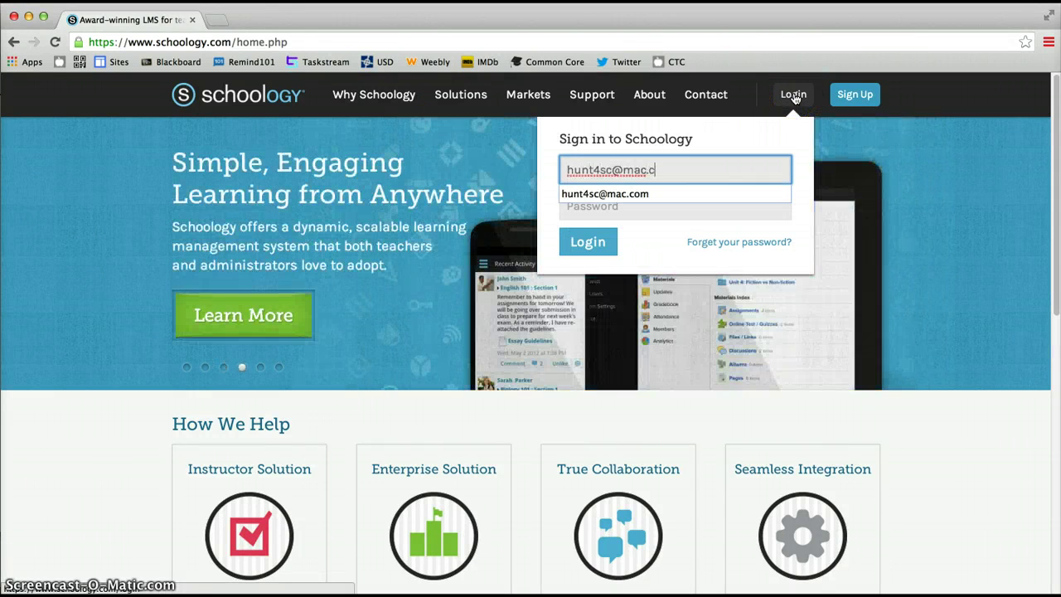
pyautogui.press('Tab')
pyautogui.write('**')
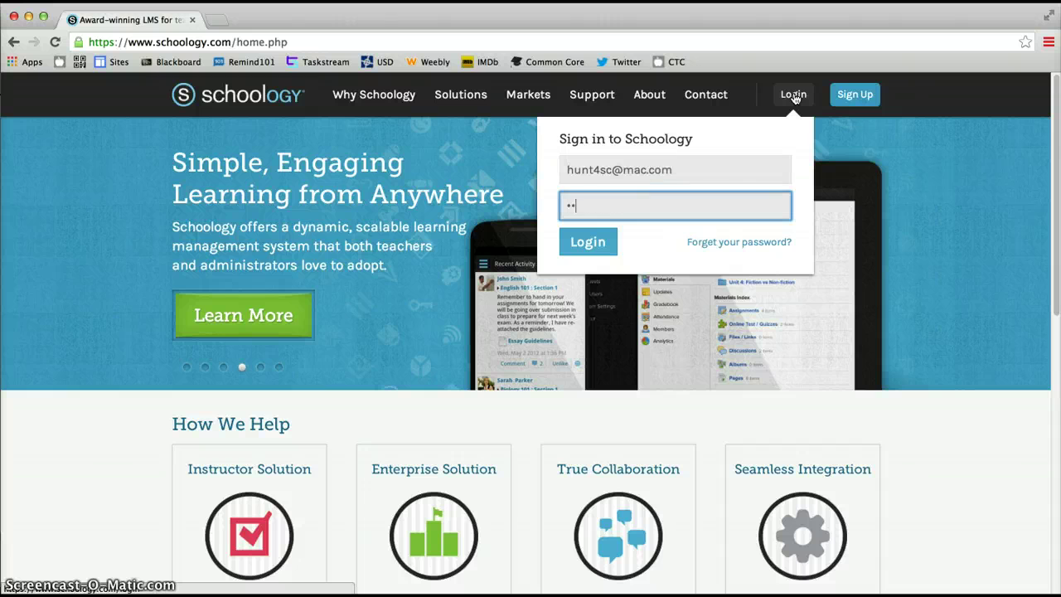
pyautogui.write('********')
pyautogui.write('*')
pyautogui.press('Return')
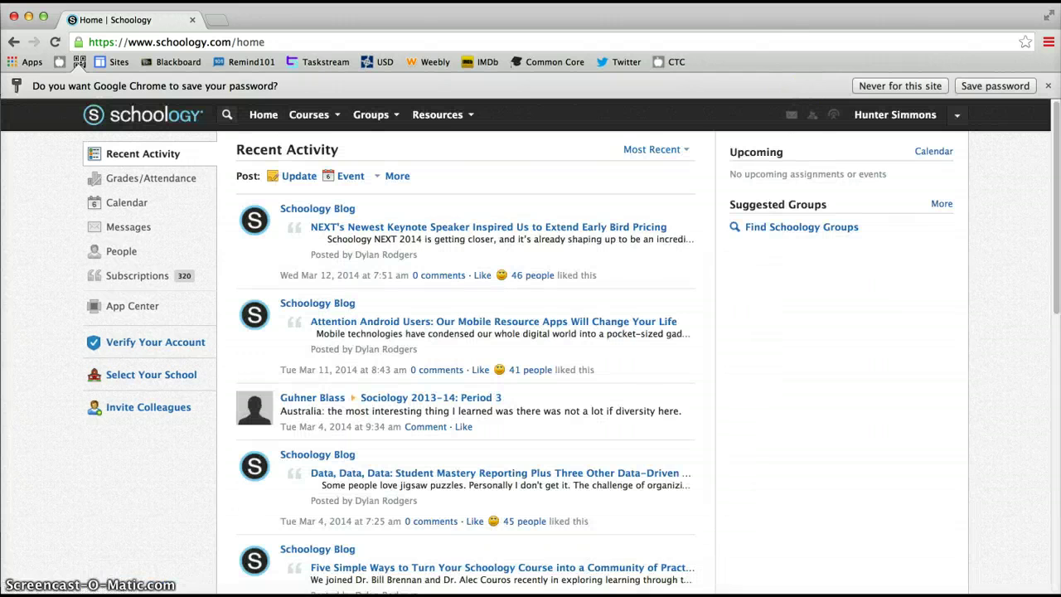
# Step: Choose 'Never for this site' on Chrome's save-password prompt
pyautogui.click(1047, 86)
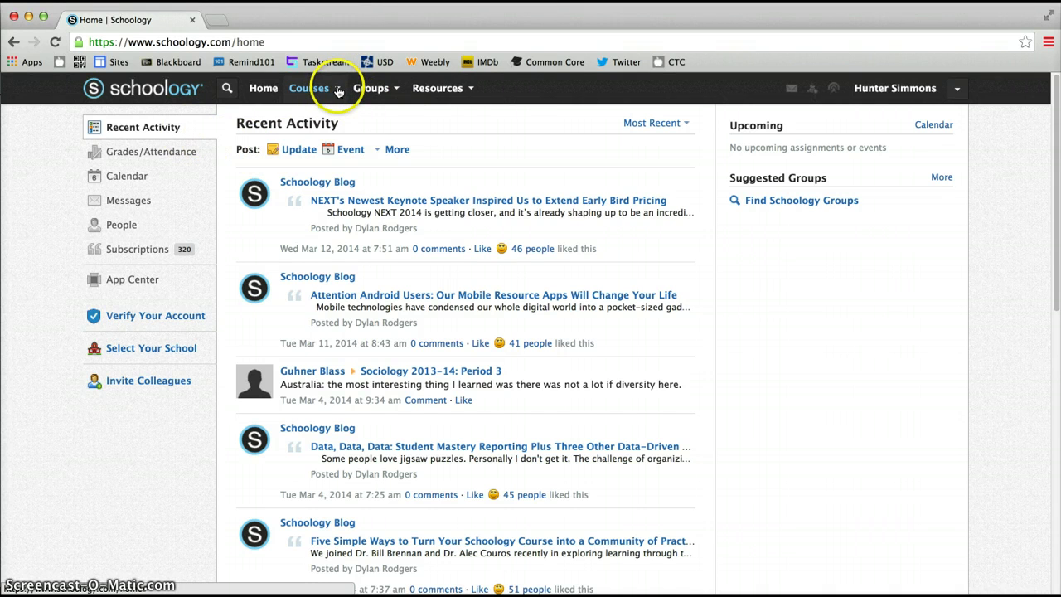
# Step: Start a new course named 'Hunter is Awesome 101' with section name Period 3
pyautogui.click(338, 91)
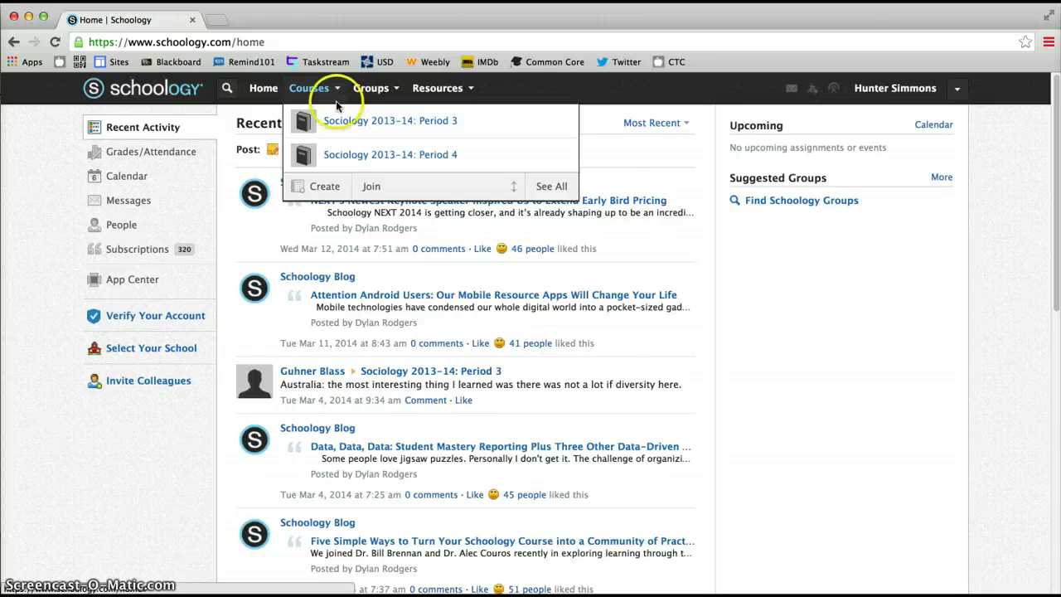
pyautogui.click(329, 189)
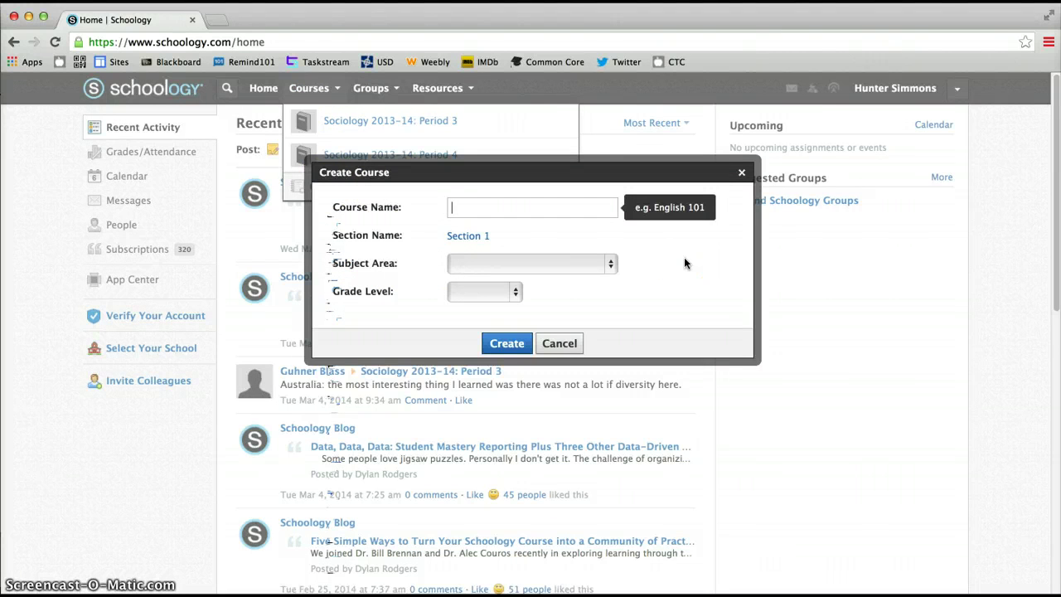
pyautogui.click(811, 257)
pyautogui.write('Hunter is')
pyautogui.write(' Awesome 101')
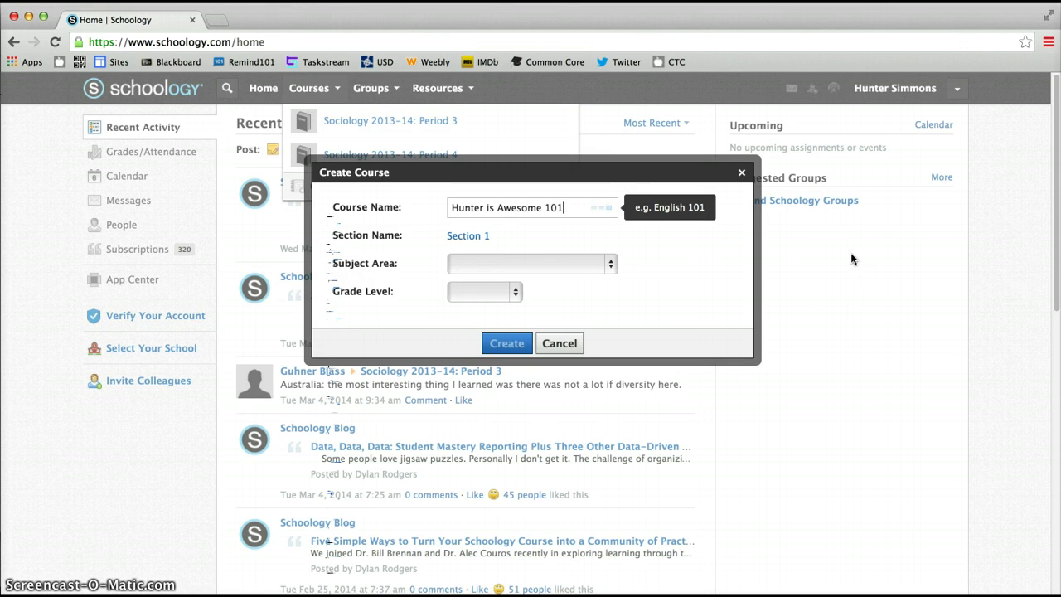
pyautogui.click(478, 237)
pyautogui.press('BackSpace')
pyautogui.press('BackSpace')
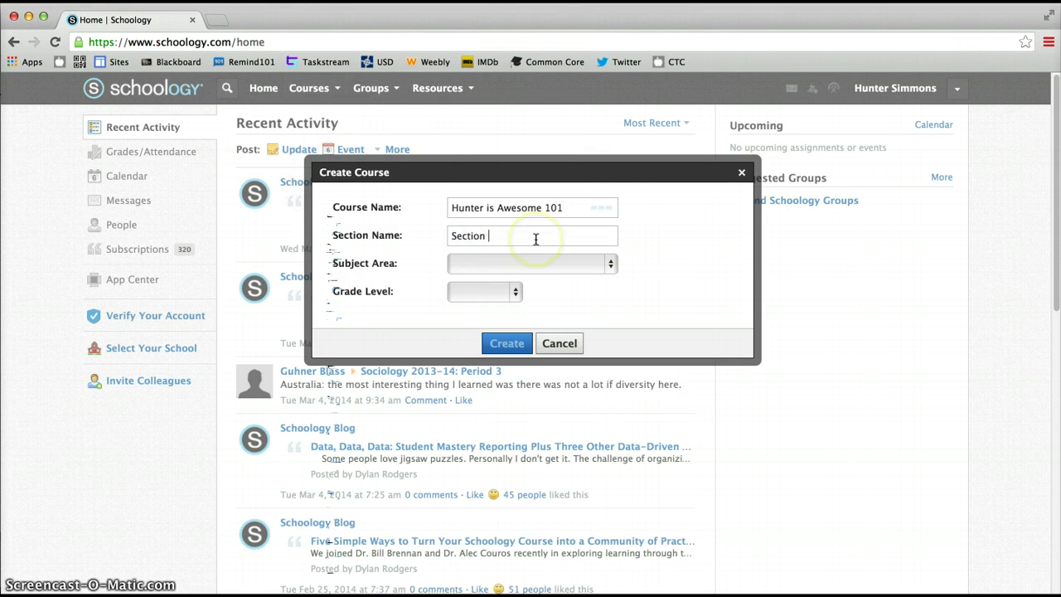
pyautogui.press('BackSpace')
pyautogui.press('BackSpace')
pyautogui.press('BackSpace')
pyautogui.press('BackSpace')
pyautogui.press('BackSpace')
pyautogui.press('BackSpace')
pyautogui.write('Per')
pyautogui.write('iod 3')
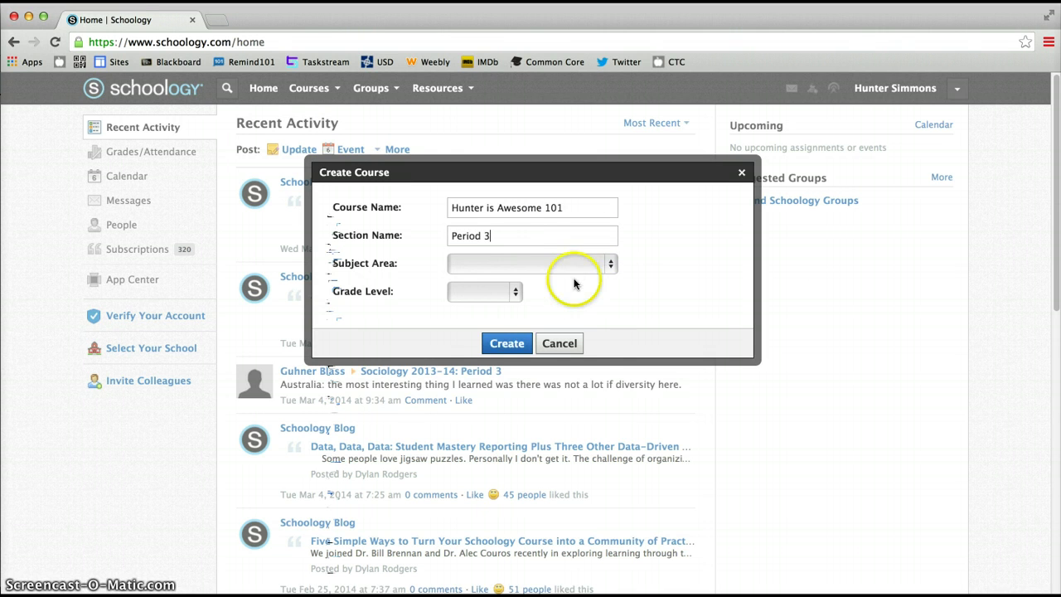
# Step: Set subject area Other and grade range 12 to Higher-Ed, then create the course
pyautogui.click(568, 263)
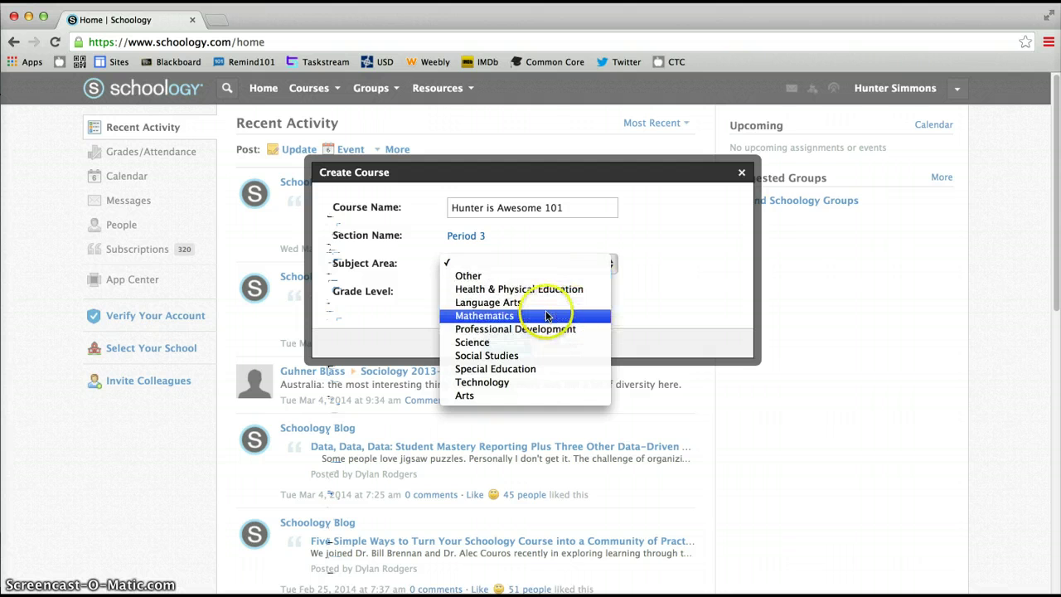
pyautogui.click(536, 278)
pyautogui.click(480, 292)
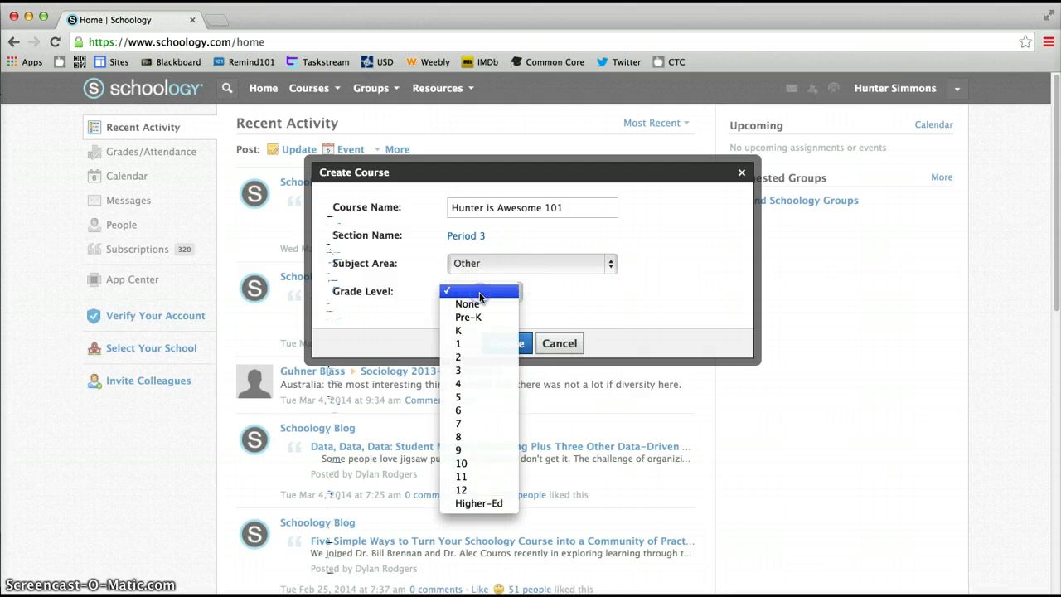
pyautogui.click(482, 491)
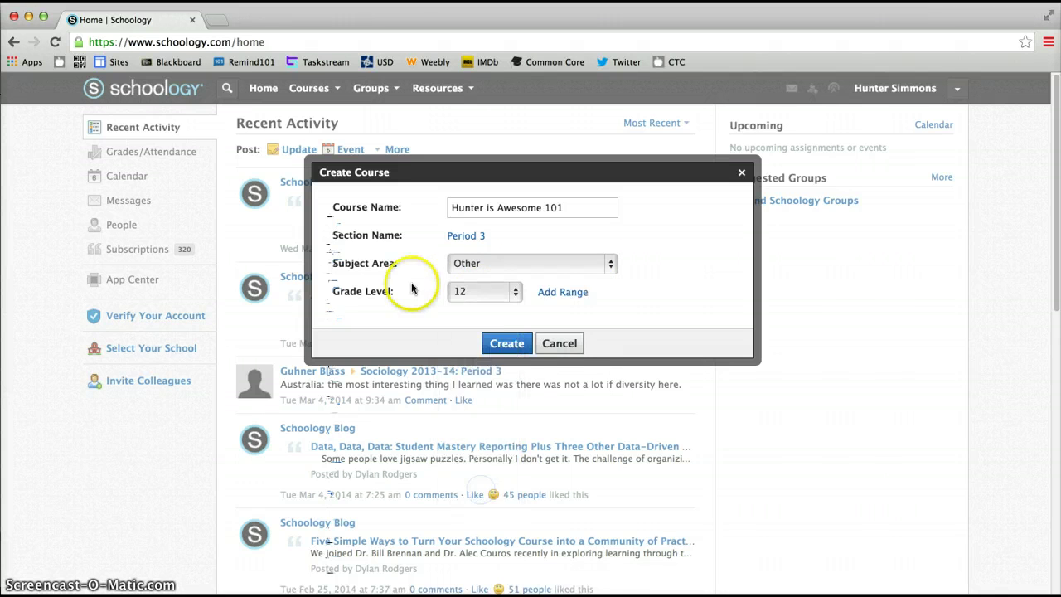
pyautogui.click(572, 293)
pyautogui.click(619, 296)
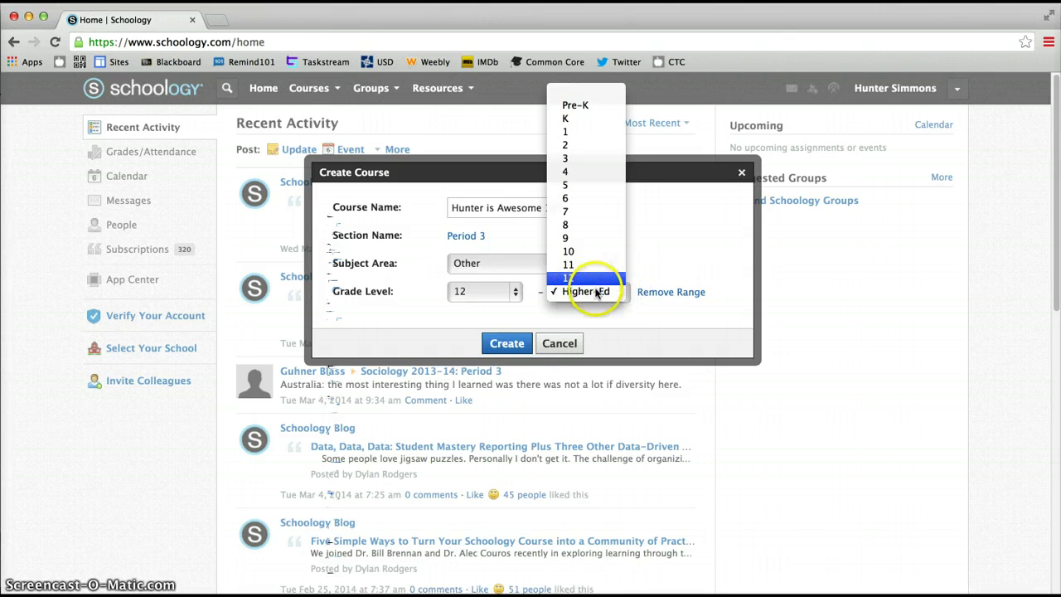
pyautogui.click(593, 291)
pyautogui.click(505, 344)
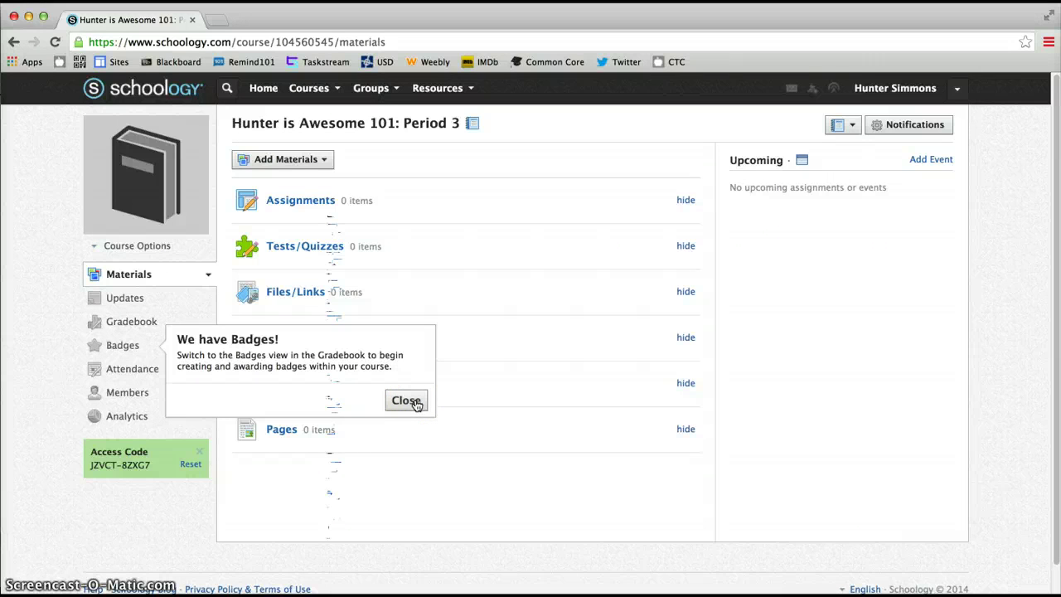
# Step: Start a new course discussion titled 'WHY is Hunter so awesome?'
pyautogui.click(416, 403)
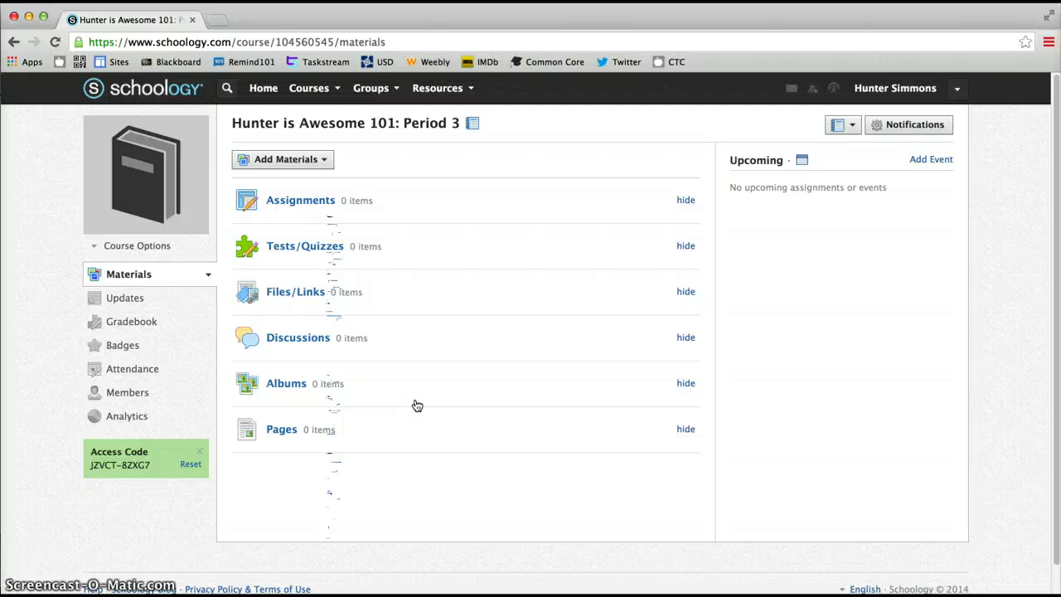
pyautogui.click(288, 346)
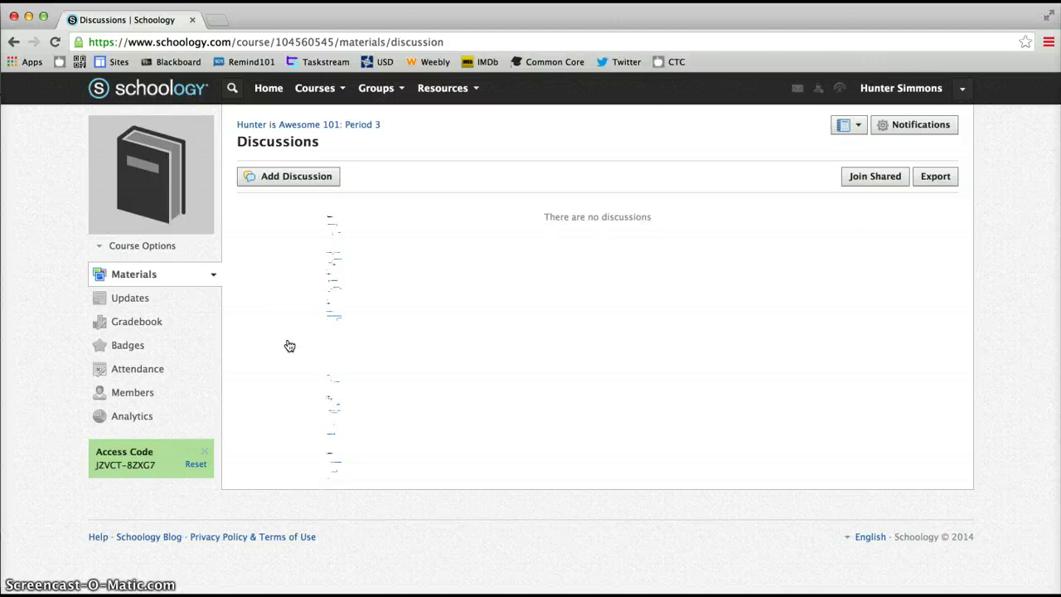
pyautogui.click(308, 187)
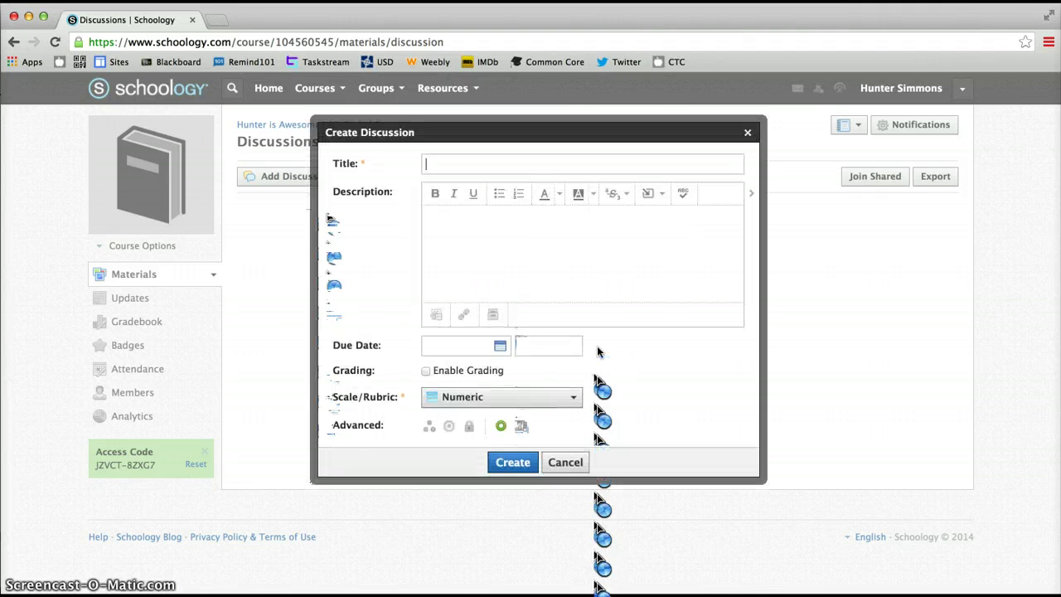
pyautogui.write('WHY ')
pyautogui.write('is Hunter so ')
pyautogui.write('awesome?')
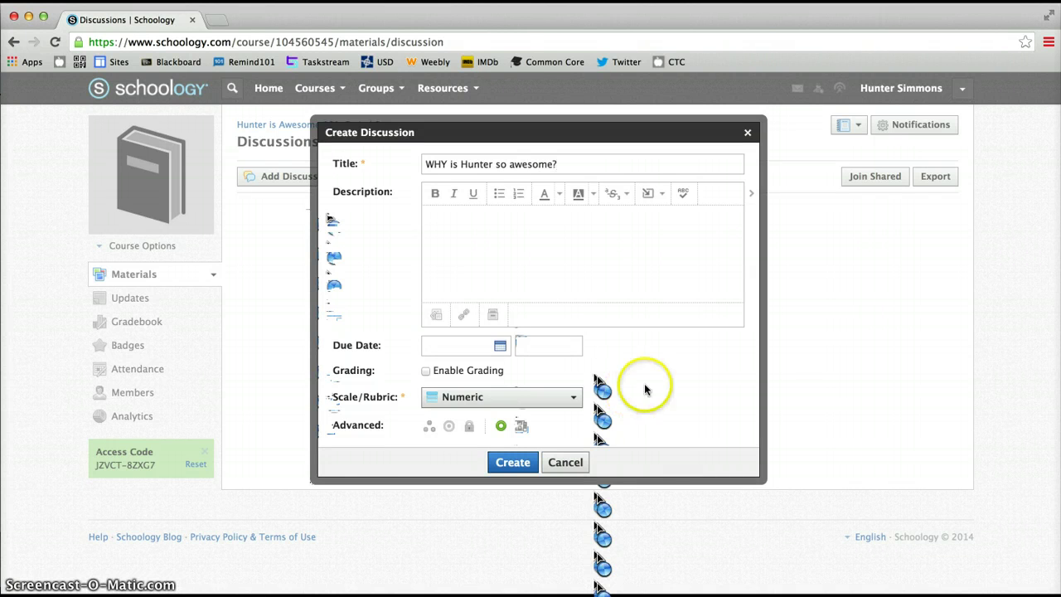
# Step: Write a description about why he simply can't be topped, leaving no due date
pyautogui.click(579, 229)
pyautogui.write('We ta')
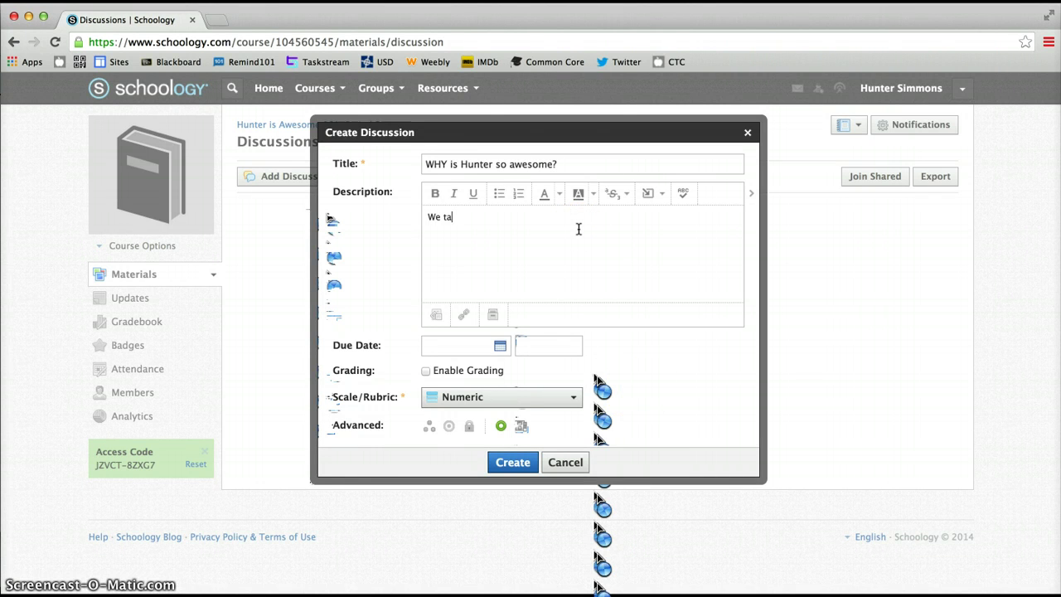
pyautogui.write('ke a deep ')
pyautogui.write('lo')
pyautogui.write('ok at e')
pyautogui.press('BackSpace')
pyautogui.write('why')
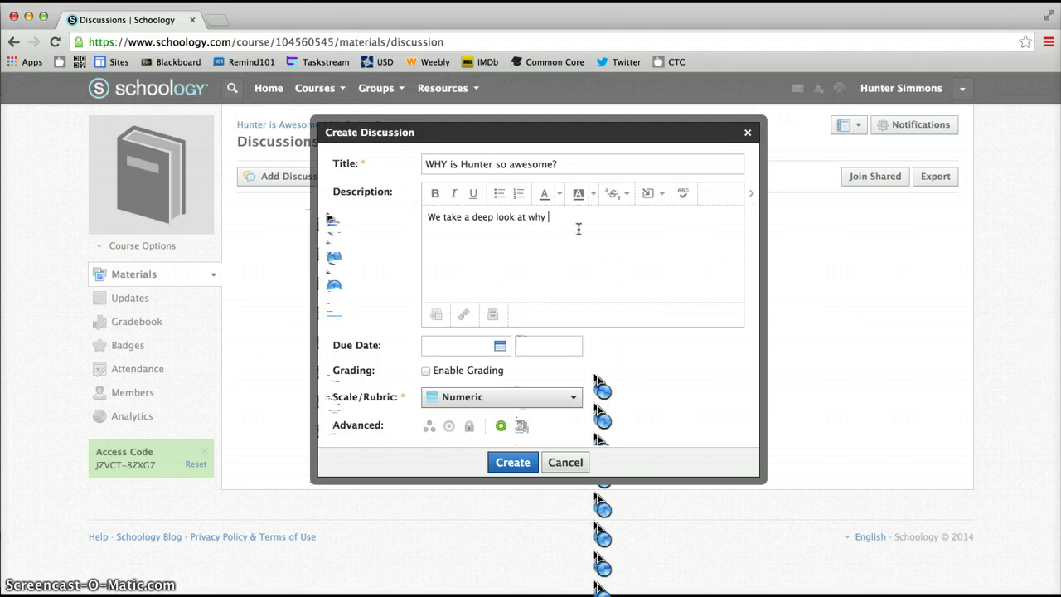
pyautogui.write(' simply cannot b')
pyautogui.write('e topped.')
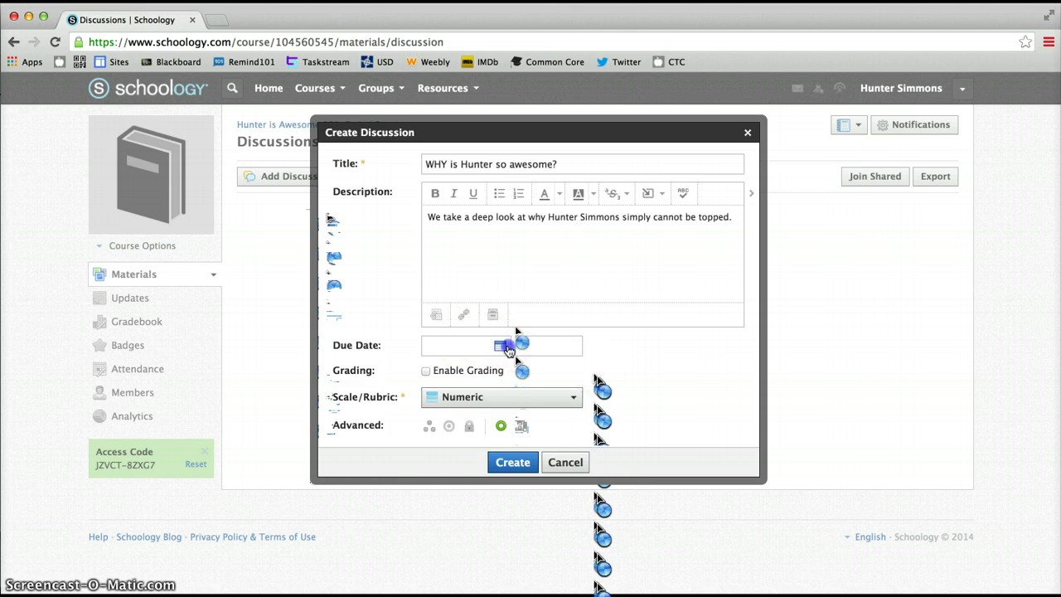
pyautogui.click(507, 348)
pyautogui.click(415, 356)
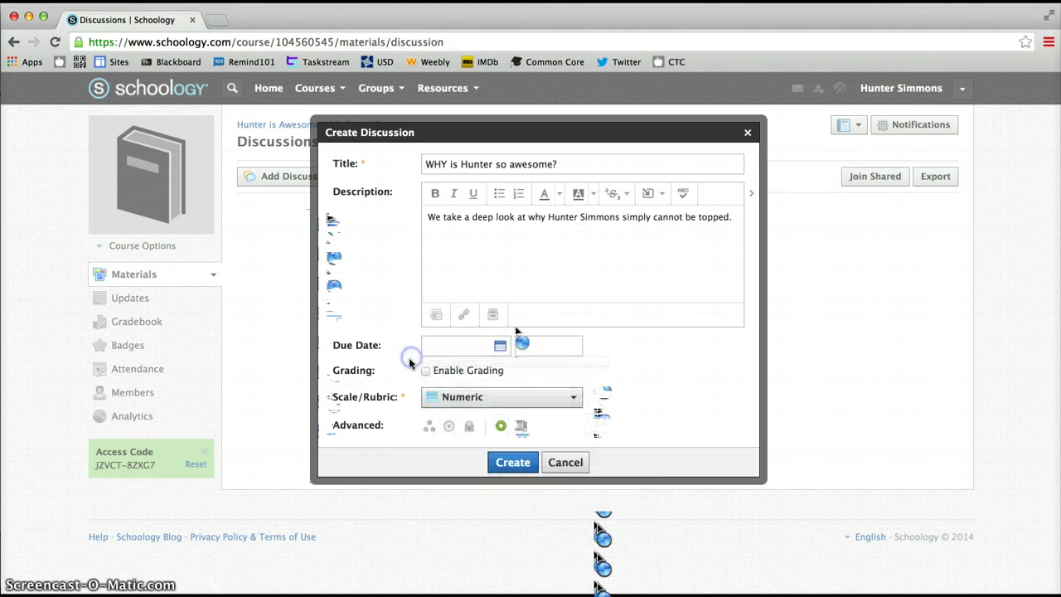
# Step: Set the grading scale to A +/-, leave it unlocked, and create the discussion
pyautogui.click(473, 398)
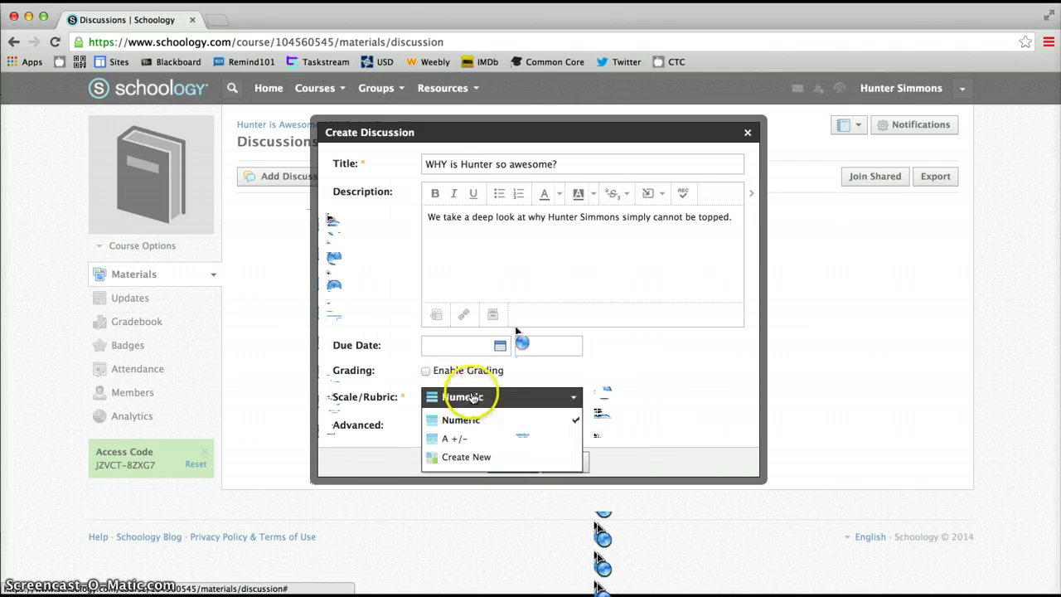
pyautogui.click(481, 439)
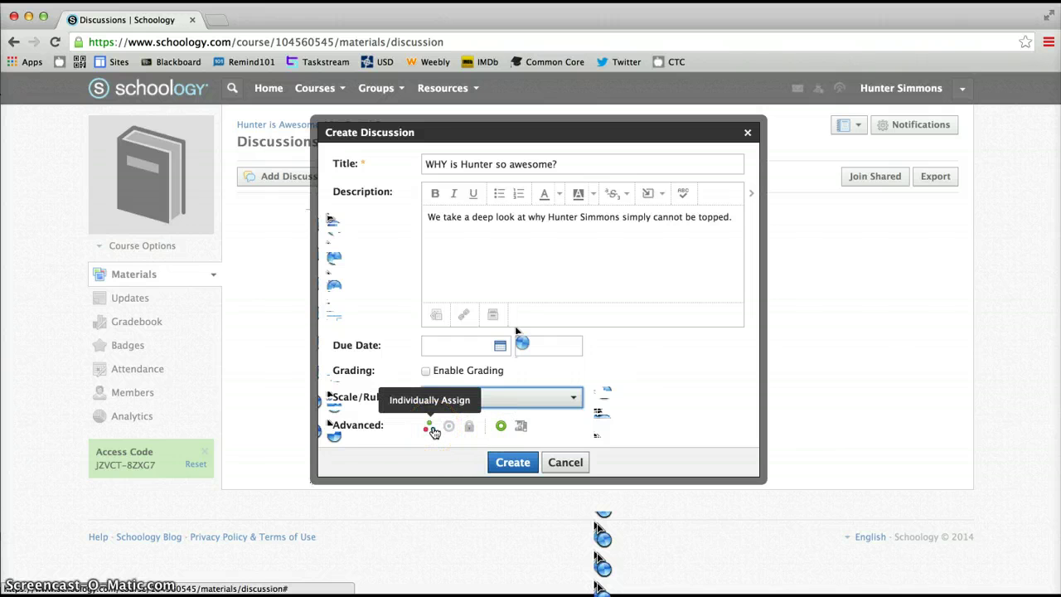
pyautogui.click(449, 431)
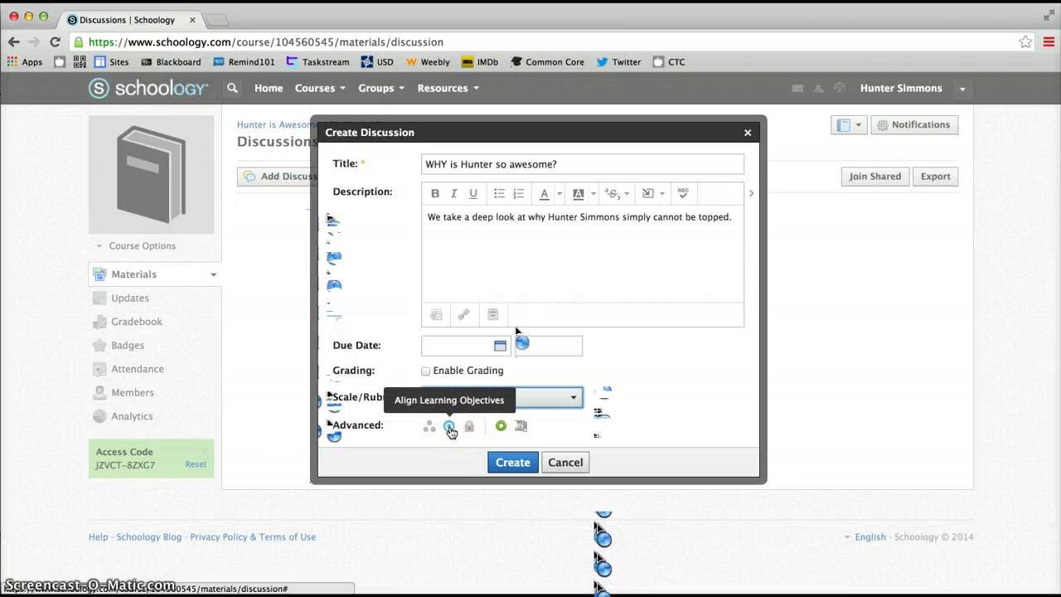
pyautogui.click(469, 432)
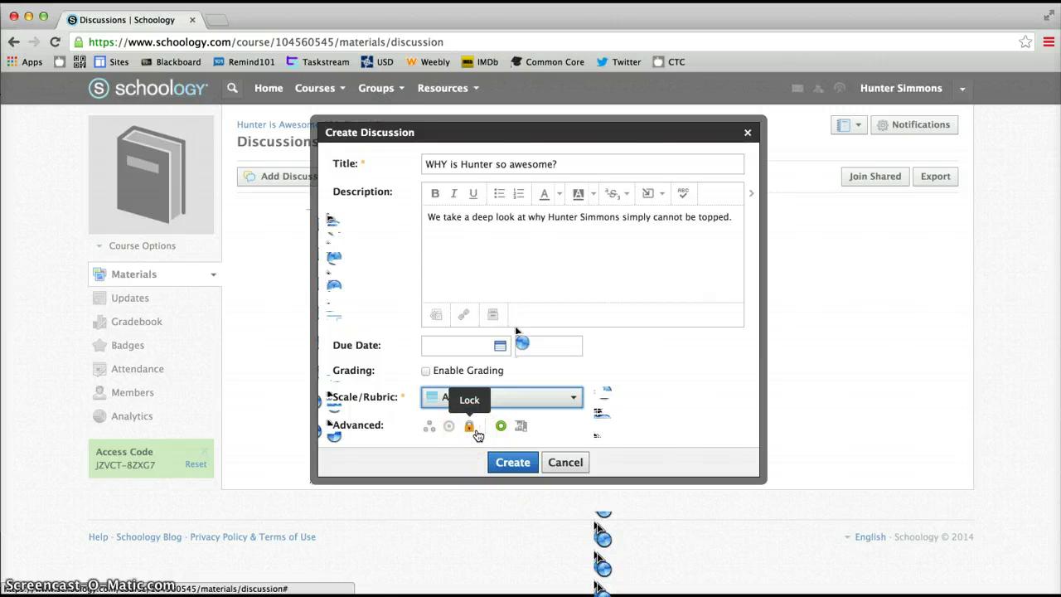
pyautogui.click(469, 432)
pyautogui.click(522, 431)
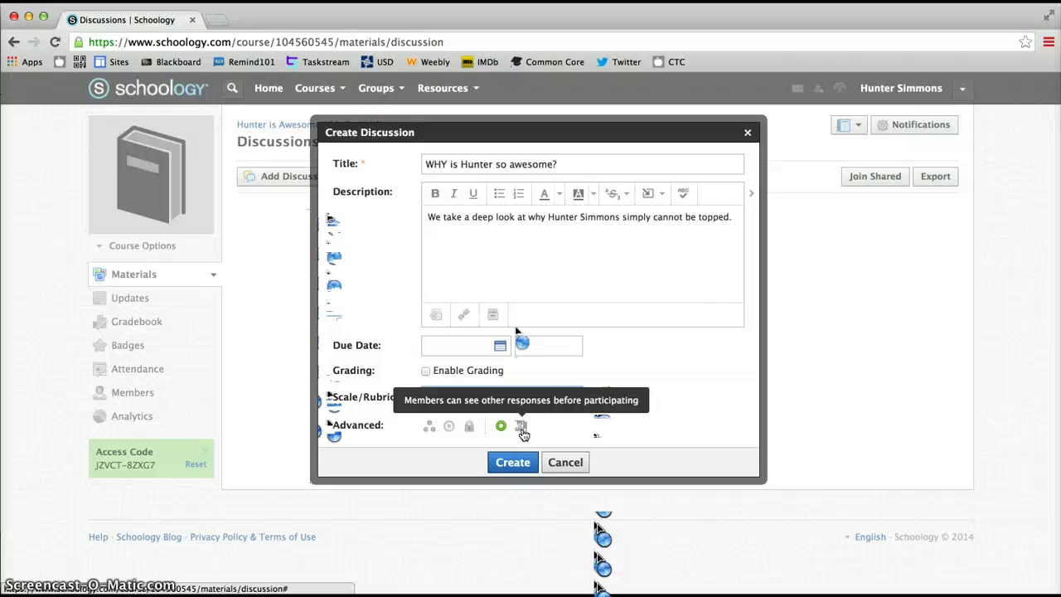
pyautogui.click(514, 462)
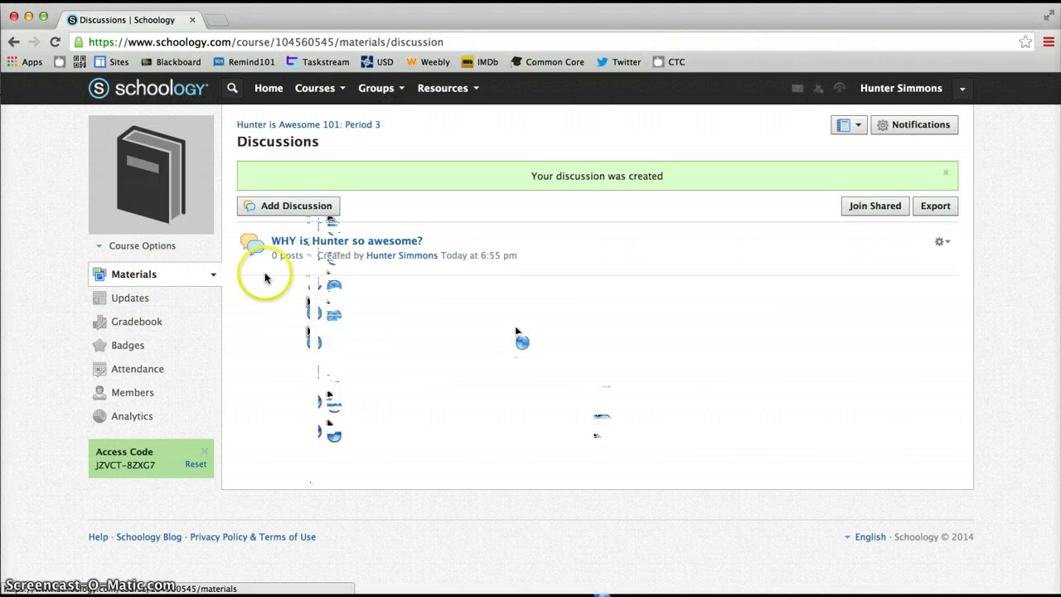
# Step: Open the discussion and post the comment 'Can enter their own responses...'
pyautogui.click(364, 242)
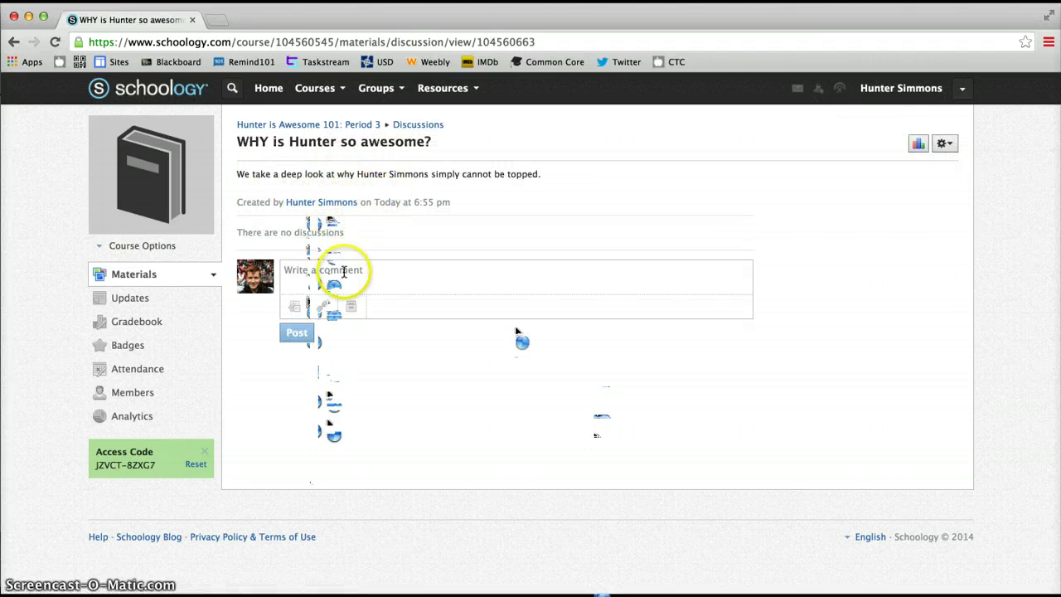
pyautogui.click(343, 271)
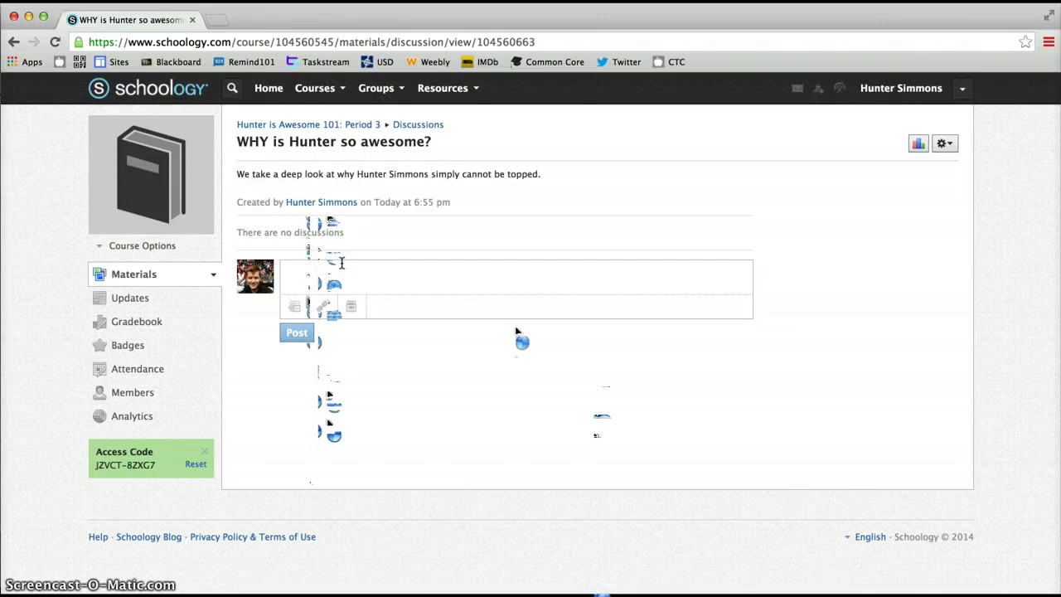
pyautogui.write('Can enter their ow')
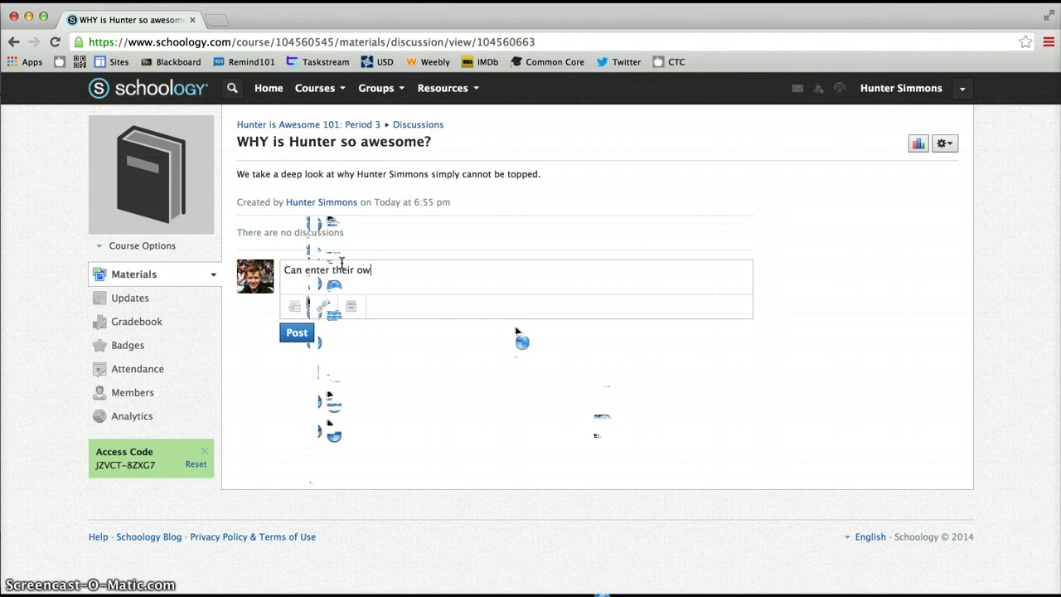
pyautogui.write('n responses...')
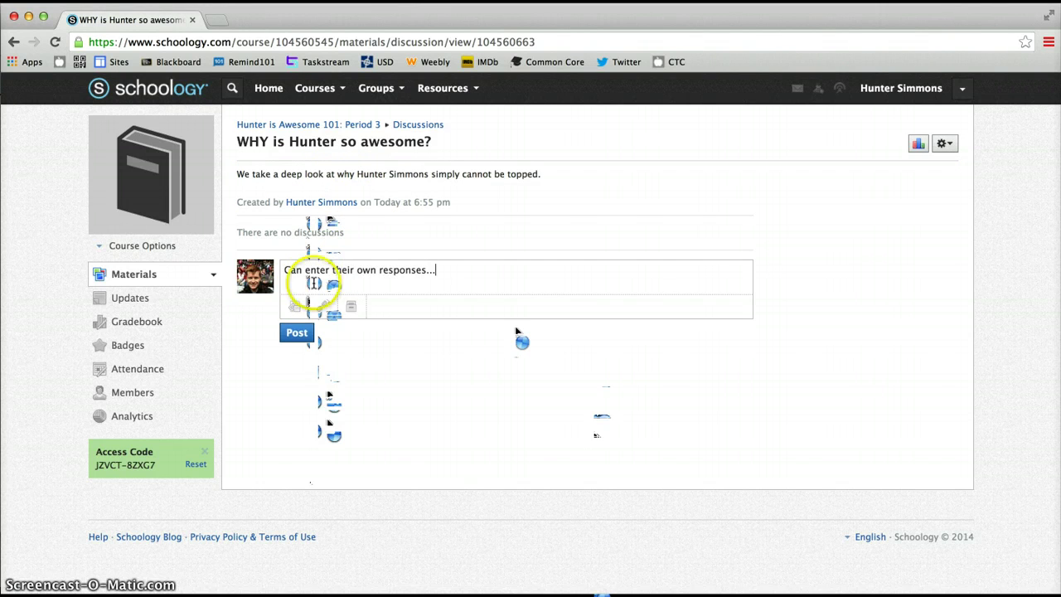
pyautogui.click(300, 336)
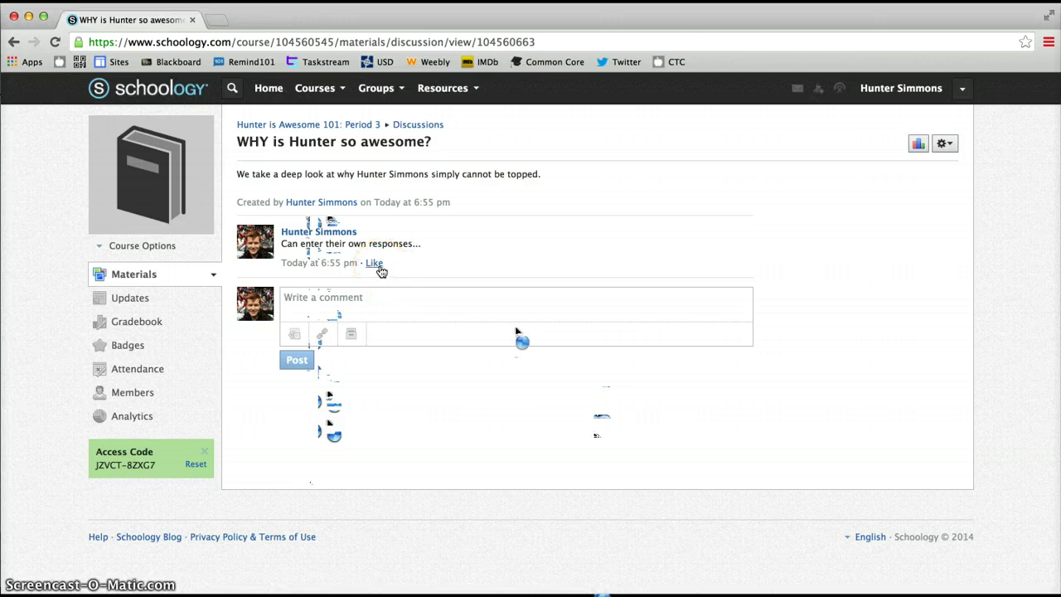
pyautogui.click(478, 275)
pyautogui.click(563, 310)
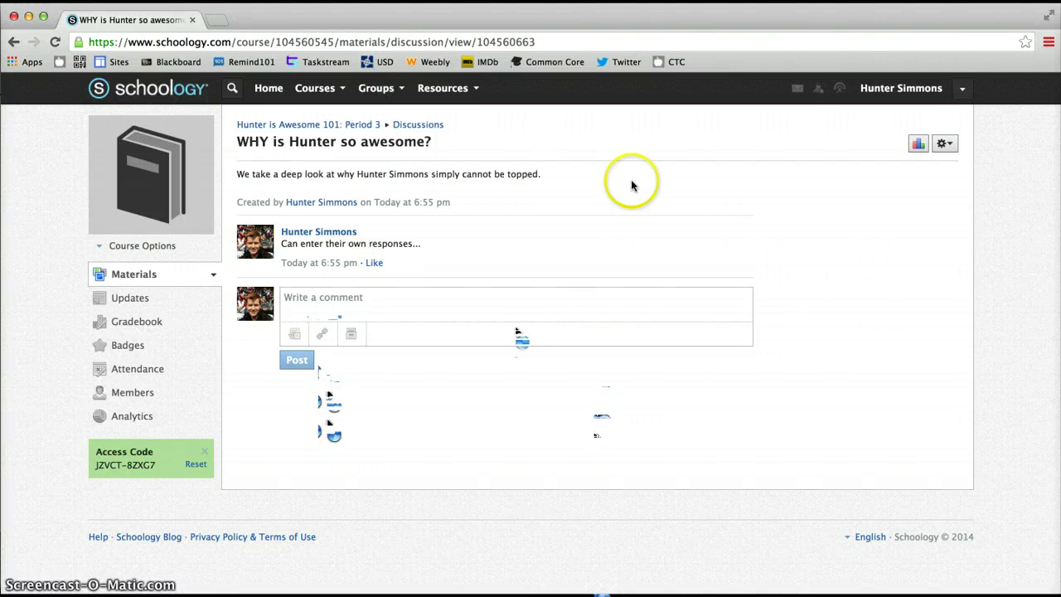
# Step: Go to Public under the Resources menu to browse educators' shared materials
pyautogui.click(403, 94)
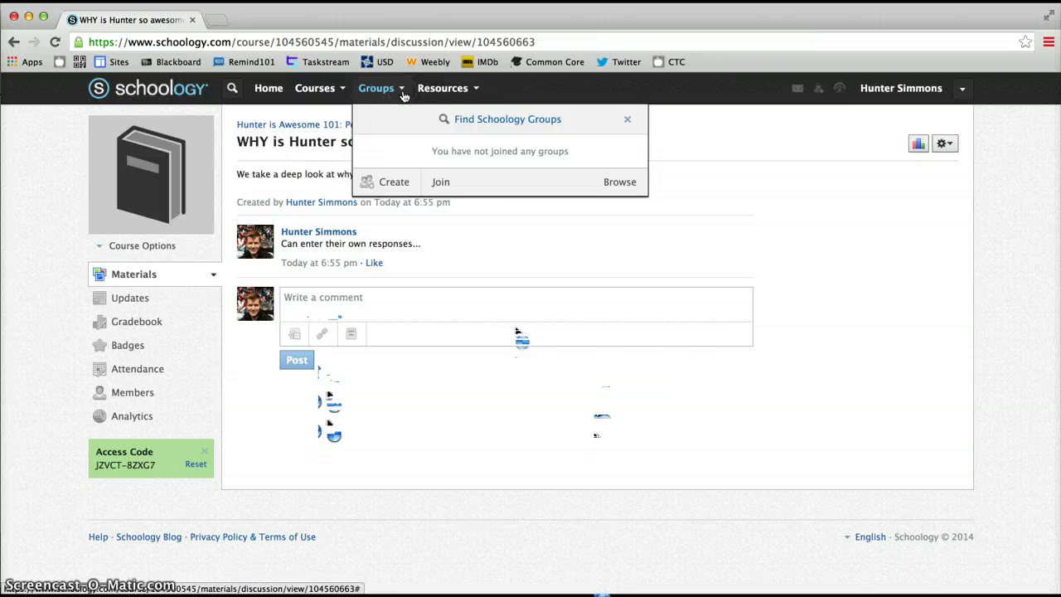
pyautogui.click(469, 90)
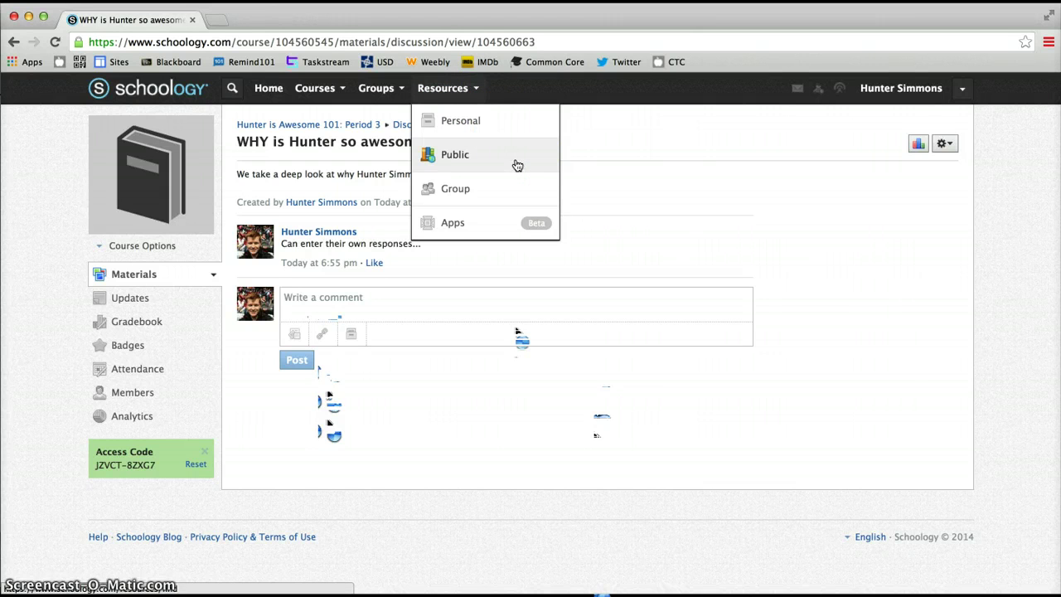
pyautogui.click(516, 165)
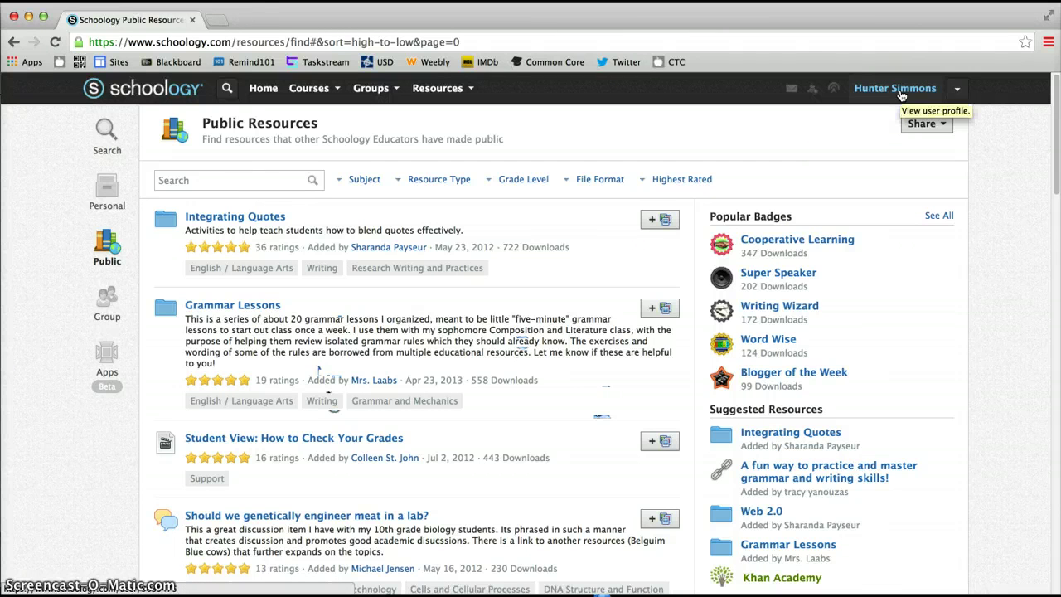
# Step: Open your profile from the top-bar user name and look over its photo and checklist
pyautogui.click(901, 95)
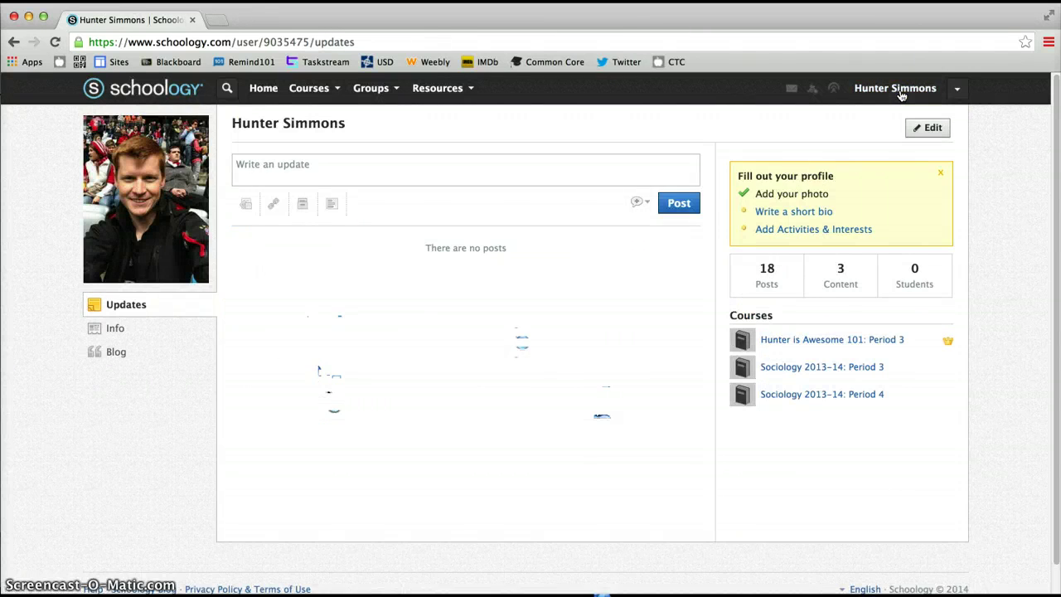
pyautogui.click(900, 93)
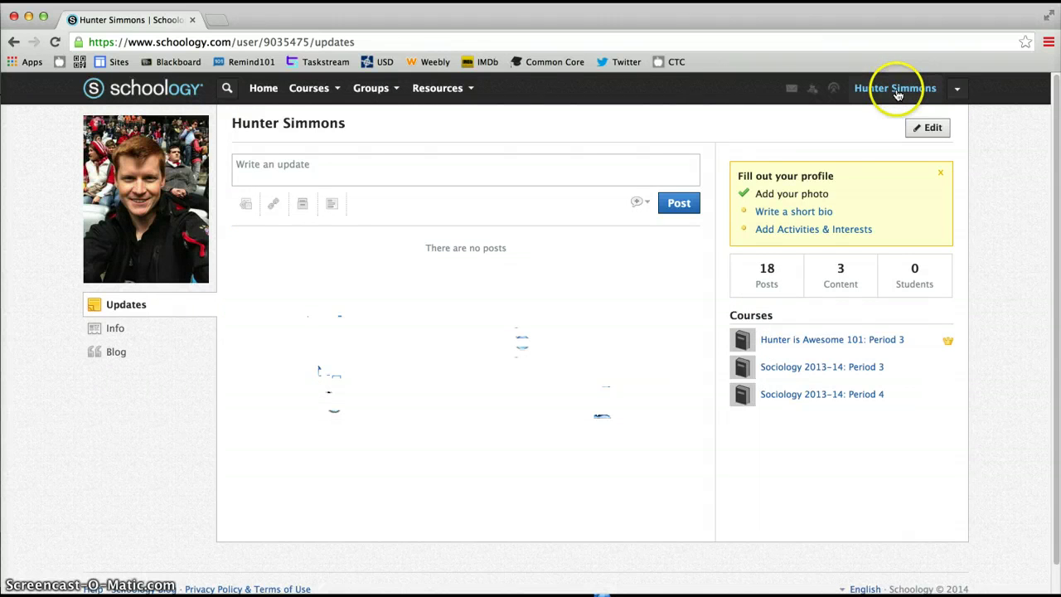
pyautogui.click(343, 154)
pyautogui.moveTo(146, 199)
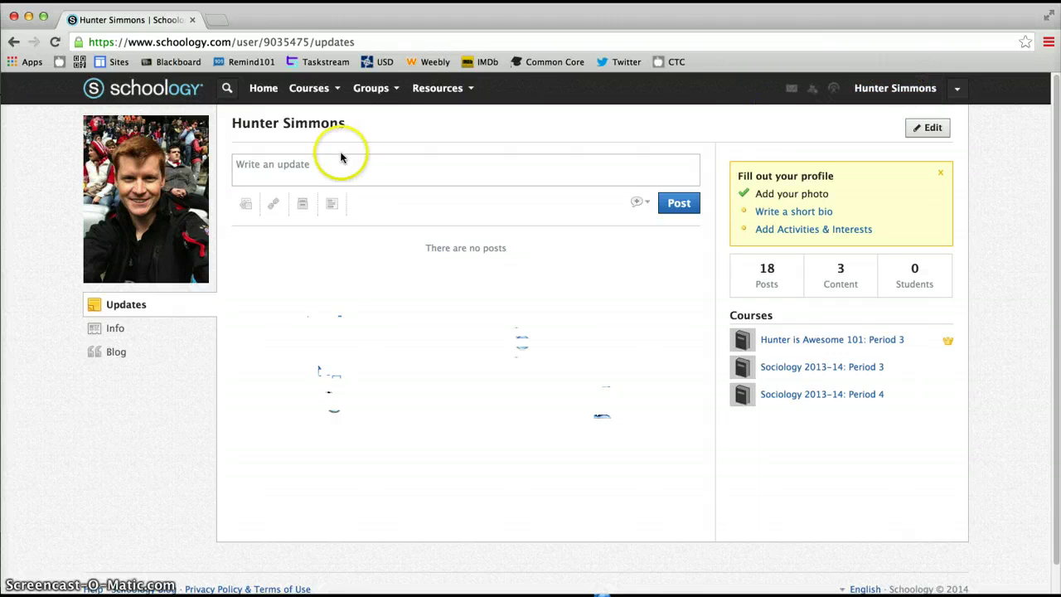
pyautogui.click(183, 209)
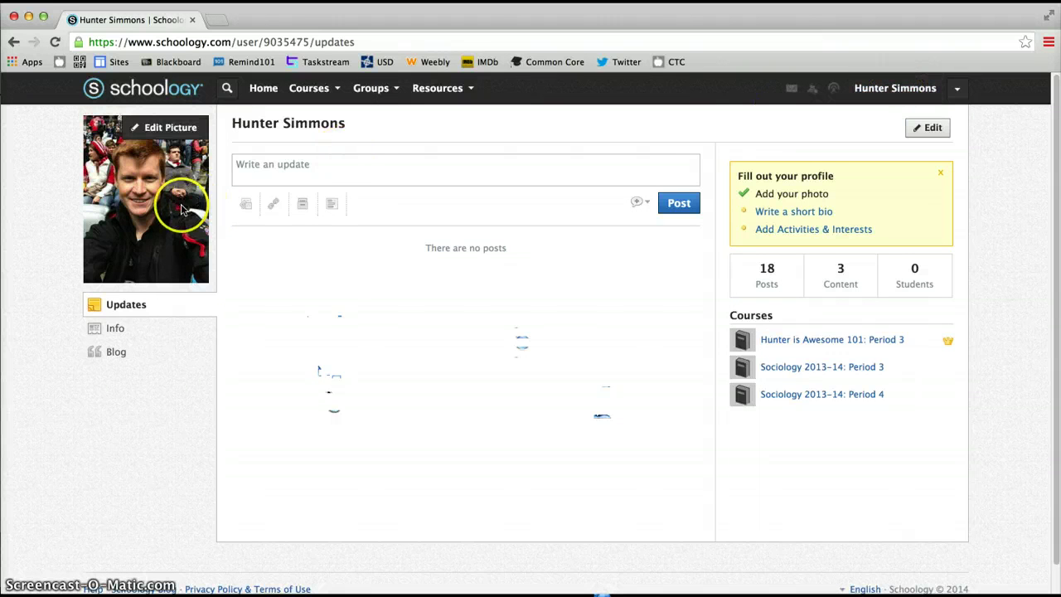